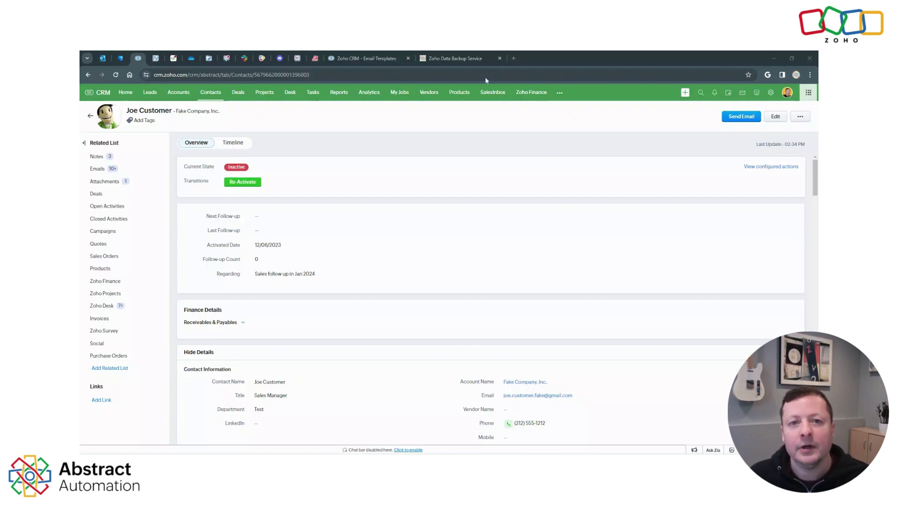
Step: Switch to the Abstract Automation Zoho Backup Service page showing the $79/month biweekly backup plan
click(456, 58)
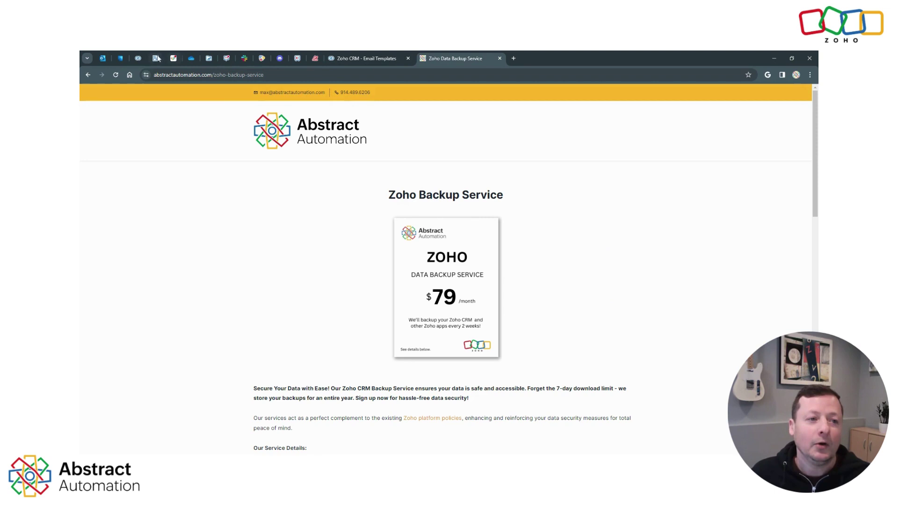
Step: Go back to the sample contact's Zoho CRM record overview, marked Inactive
click(138, 59)
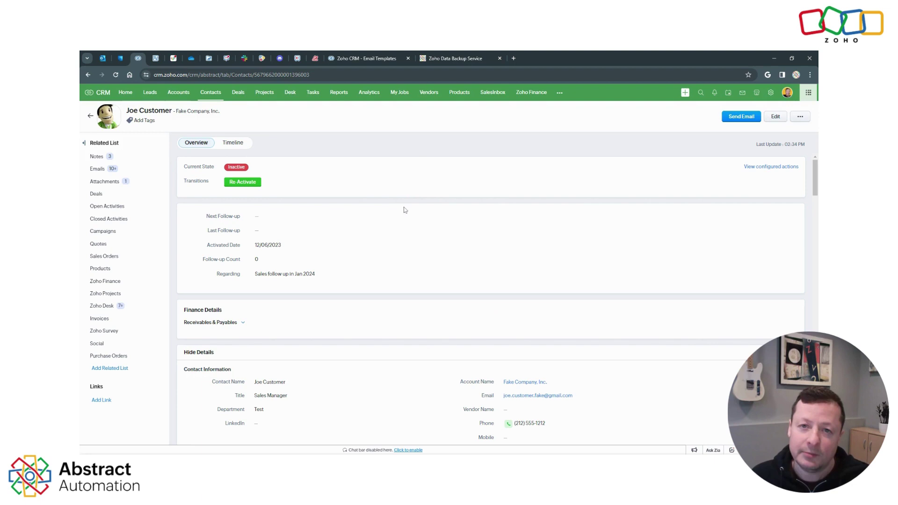
Step: Tick and save the contact's Zoho Backup Service Start checkbox under Marketing Automation
scroll(474, 204, down, 3)
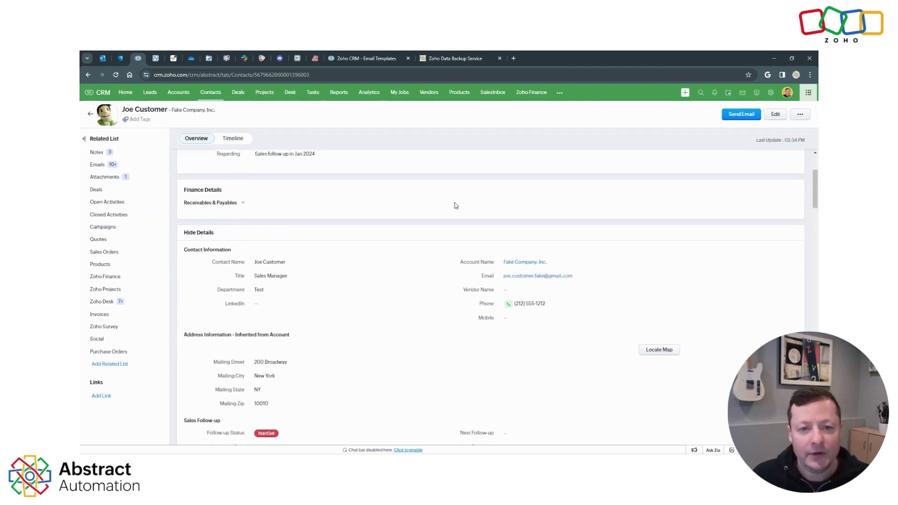
scroll(365, 287, down, 5)
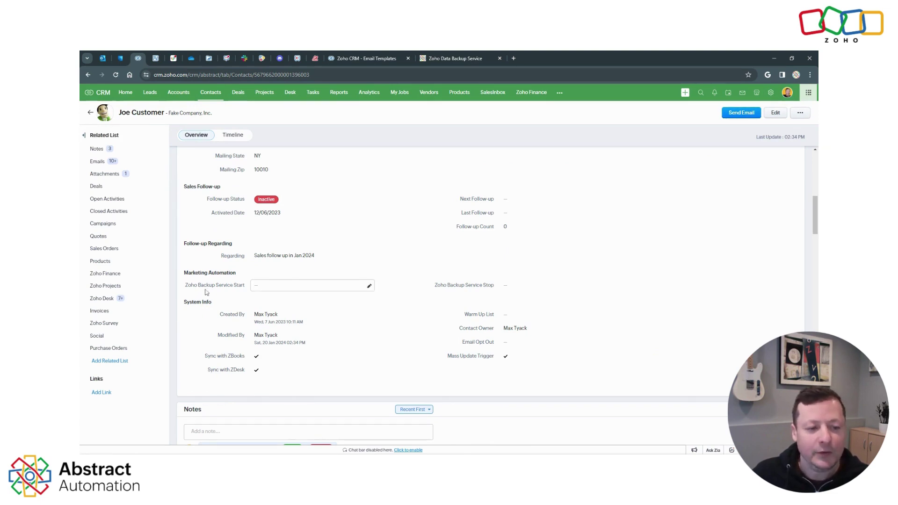
click(257, 290)
click(257, 285)
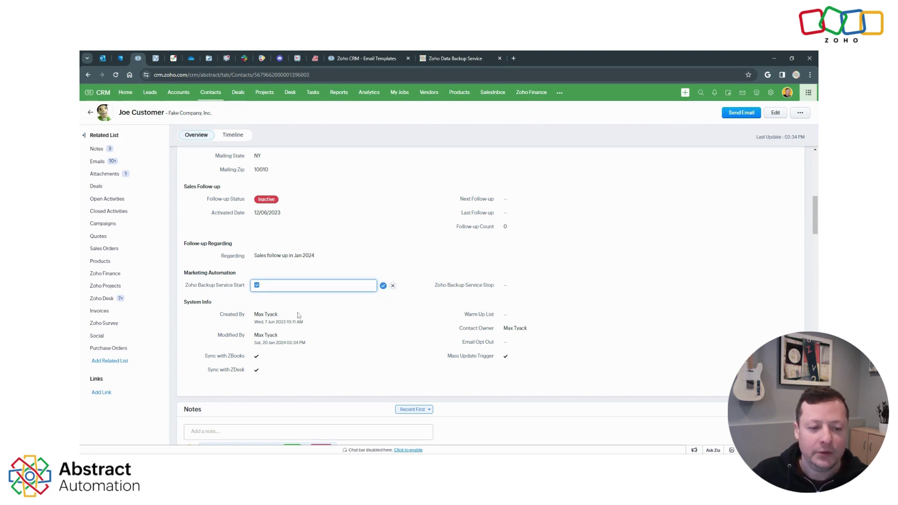
click(383, 287)
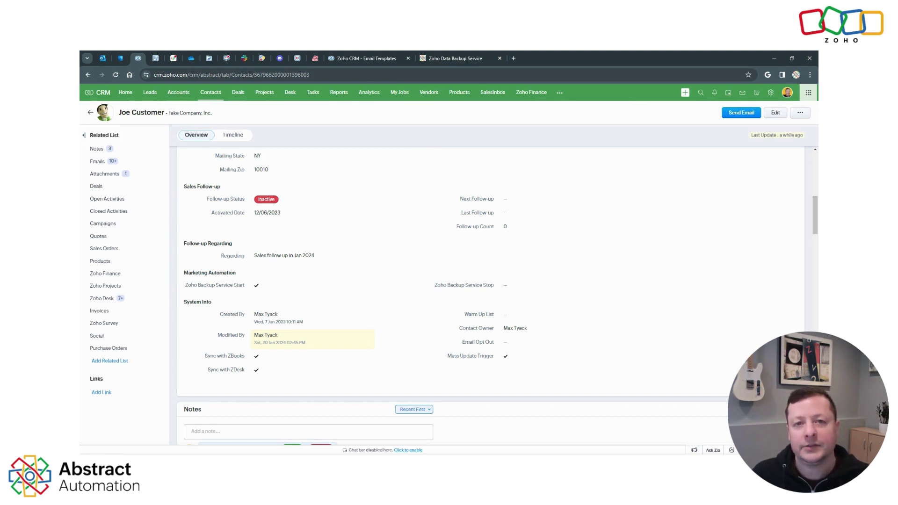
Step: Review the contact's Timeline of five scheduled backup service emails, Jan 20 to Mar 1, 2024
click(236, 136)
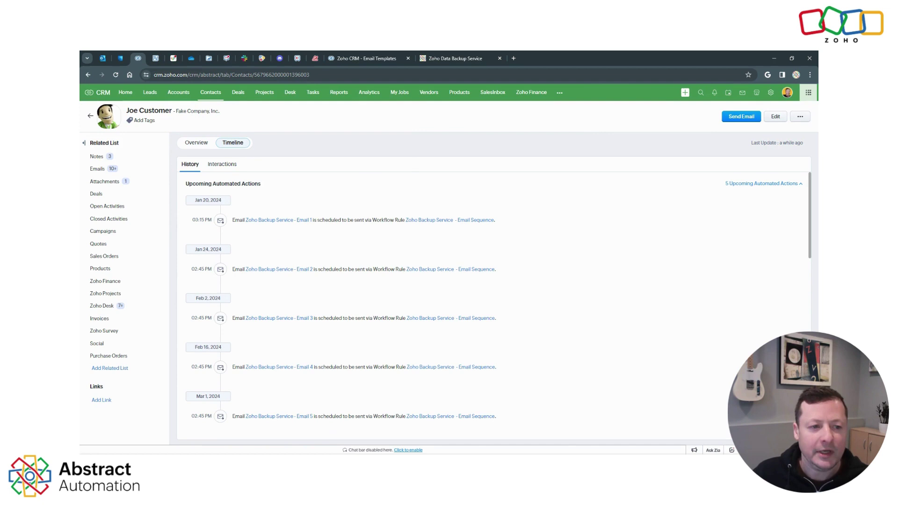
drag(186, 184, 265, 187)
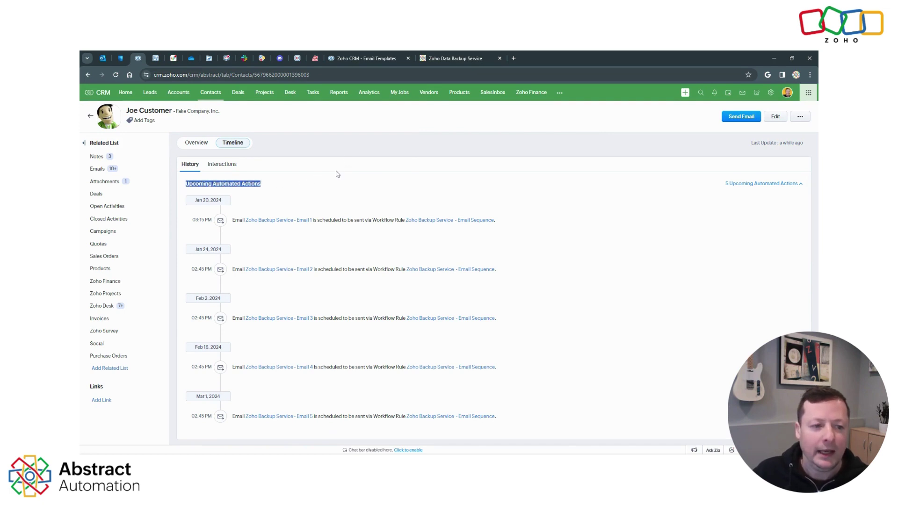
click(299, 190)
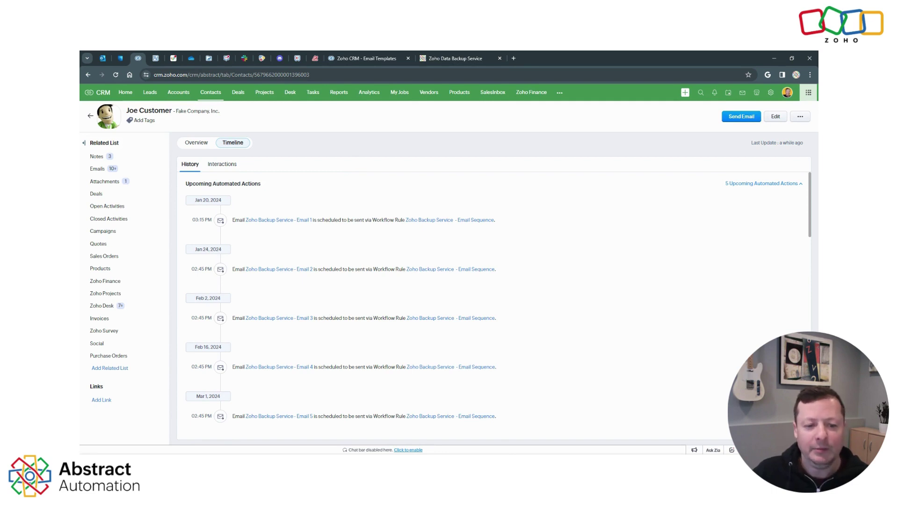
scroll(318, 368, down, 2)
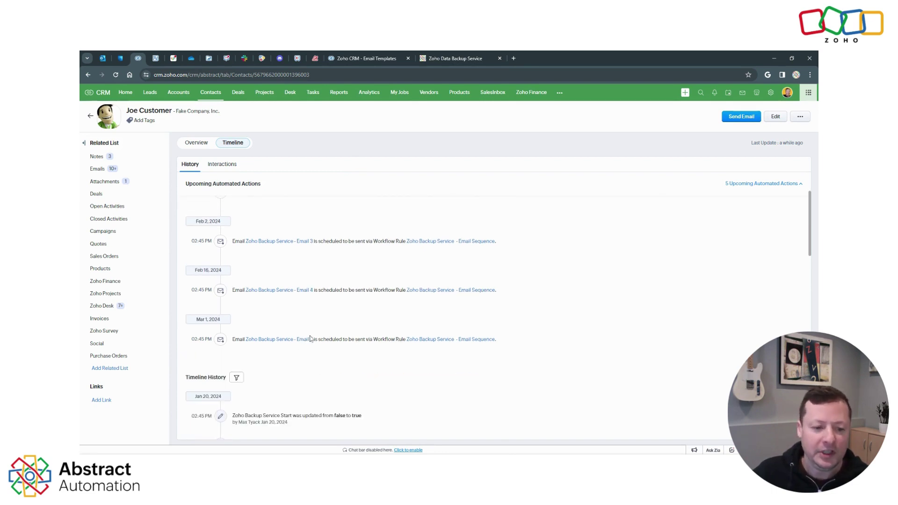
scroll(532, 350, up, 2)
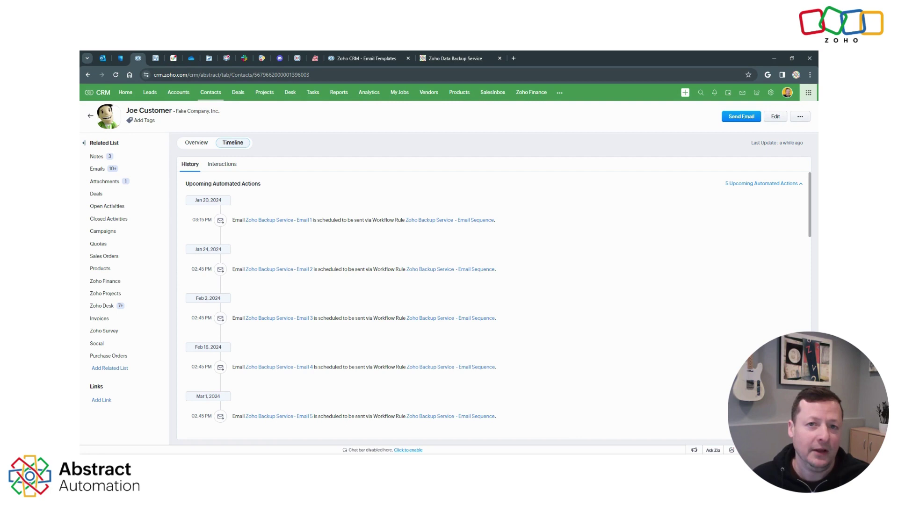
Step: Show the contact's Overview with Backup Service Start ticked and Backup Service Stop blank
click(200, 147)
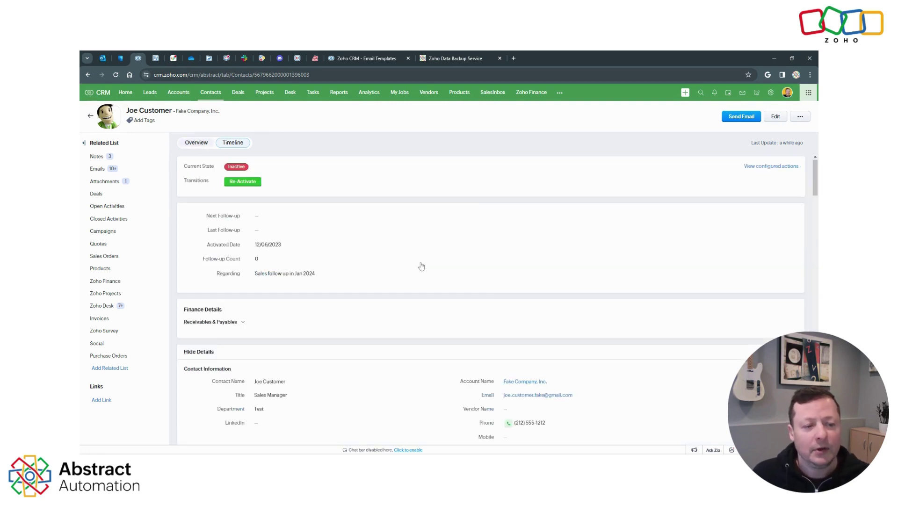
scroll(618, 296, down, 6)
scroll(295, 310, down, 2)
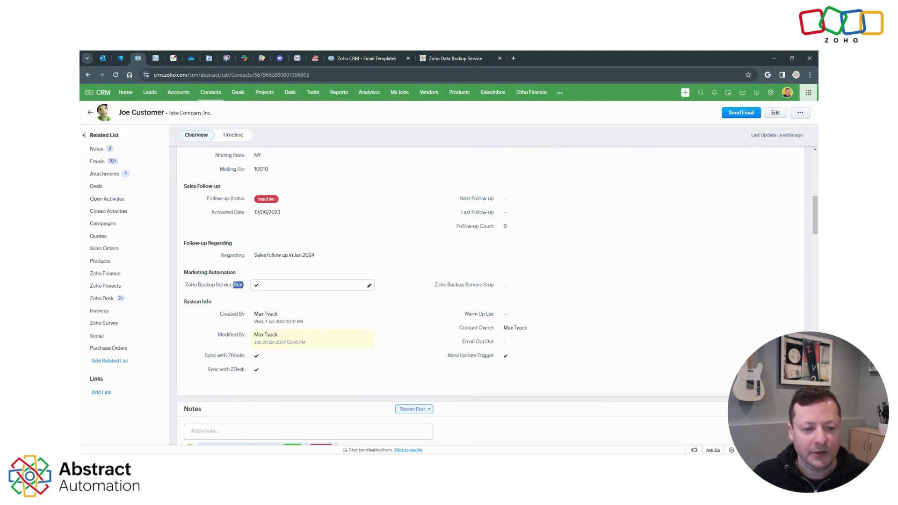
drag(483, 285, 490, 285)
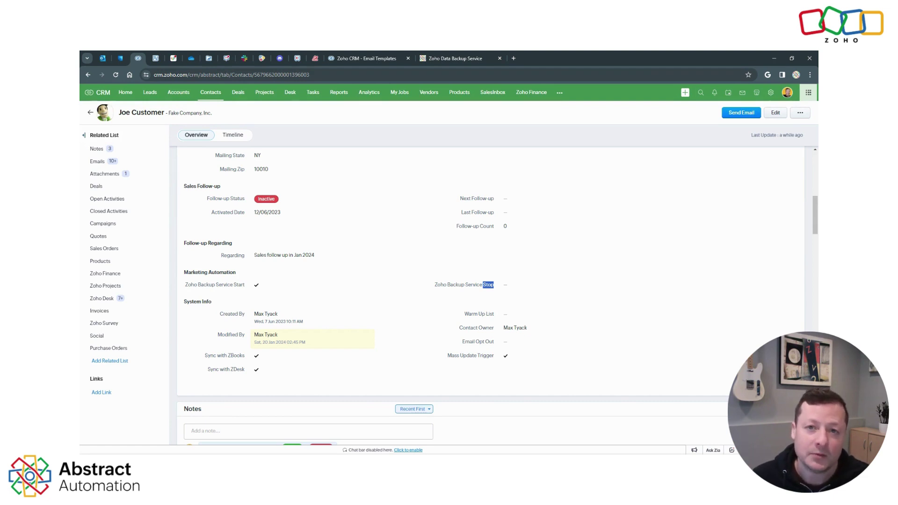
Step: List the email Templates in the Zoho Data Backup Service folder, six including Backup Service Opt out
click(491, 285)
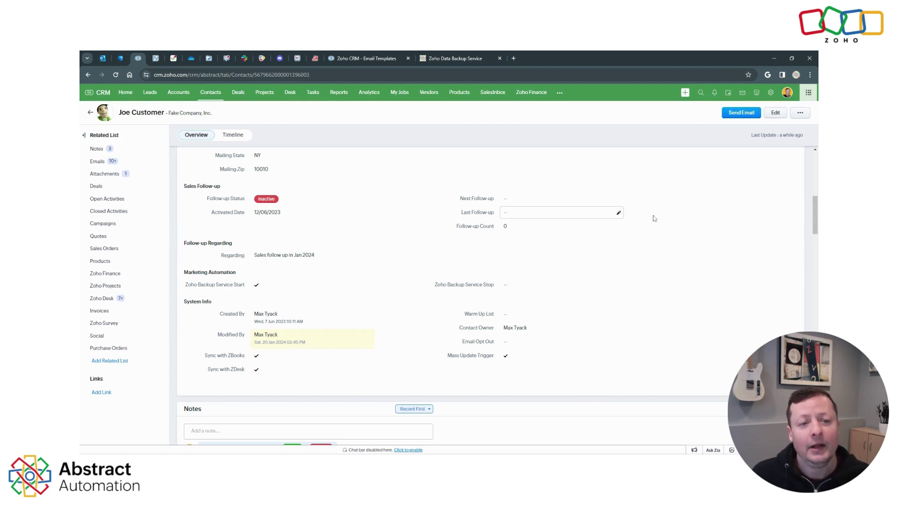
click(771, 92)
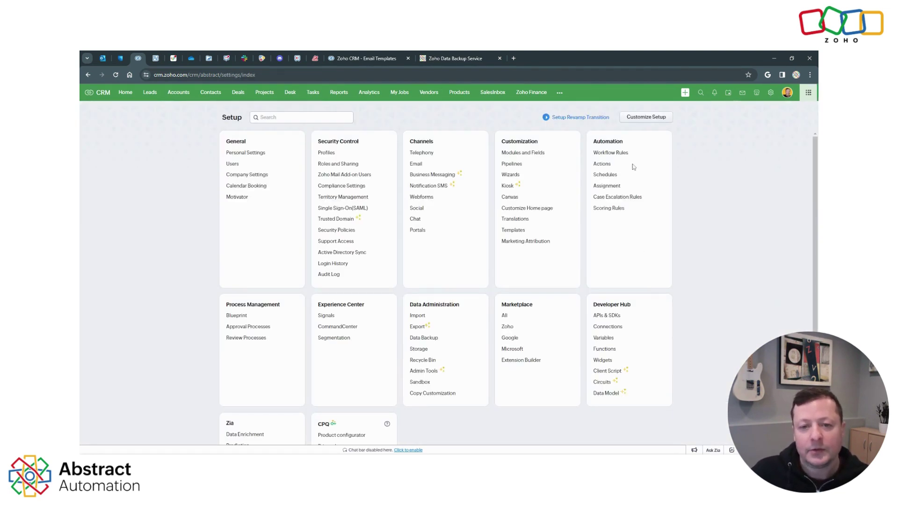
click(520, 231)
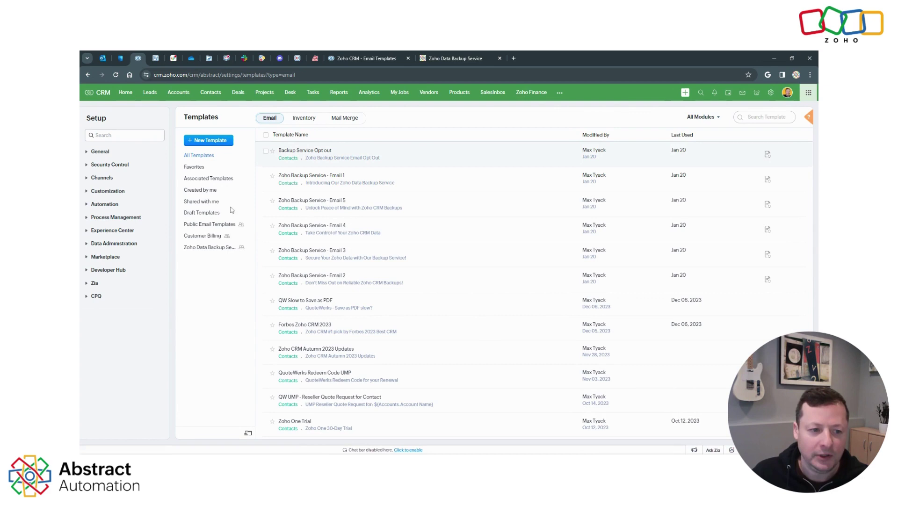
click(209, 247)
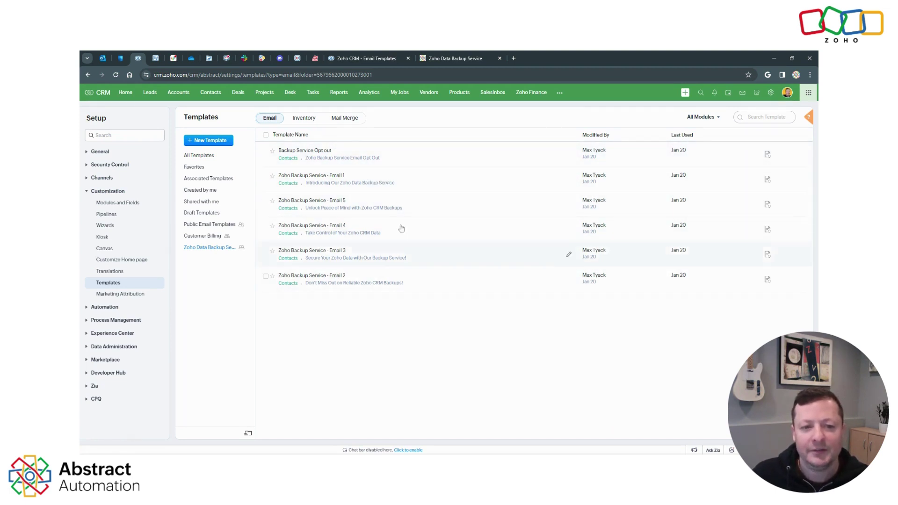
Step: Preview the Zoho Backup Service - Email 1 template down to its closing button and signature
click(357, 187)
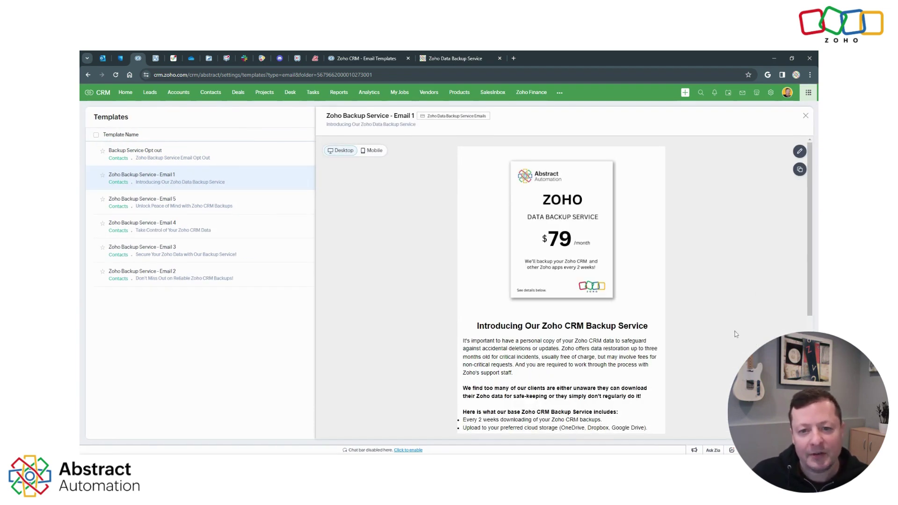
scroll(707, 318, down, 3)
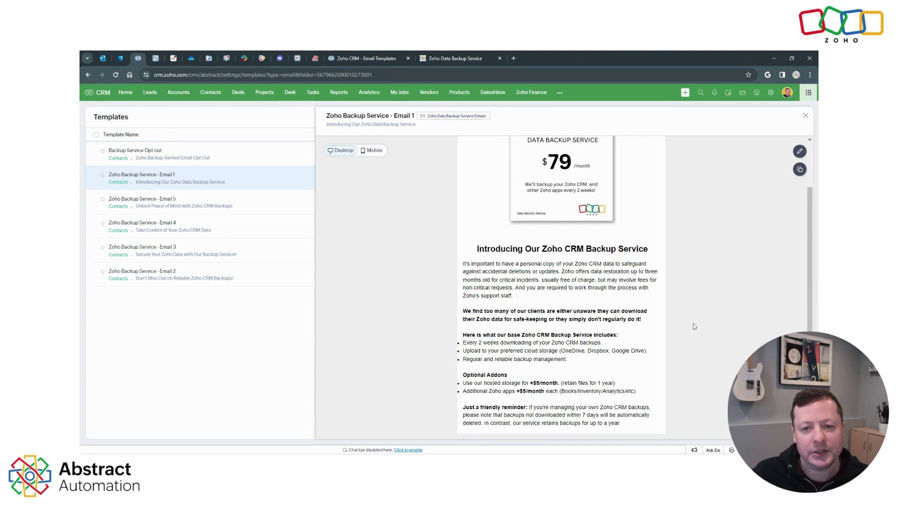
scroll(672, 344, down, 1)
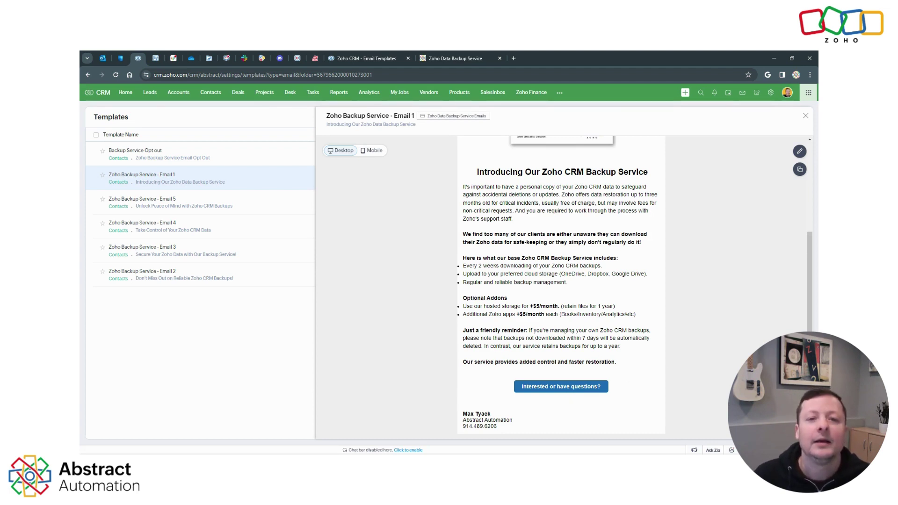
Step: Scroll the Abstract Automation backup page down to the Zoho Data Backup Service sign-up form
click(463, 59)
scroll(587, 236, down, 5)
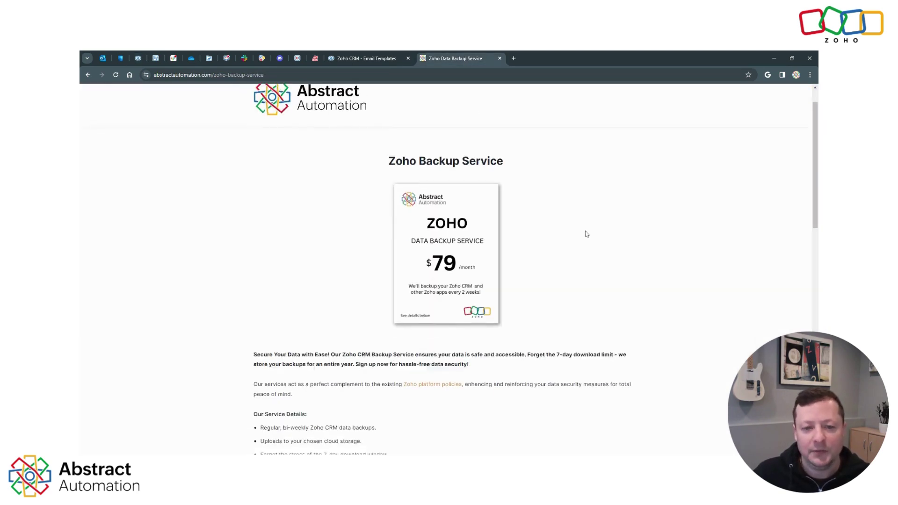
scroll(590, 294, down, 1)
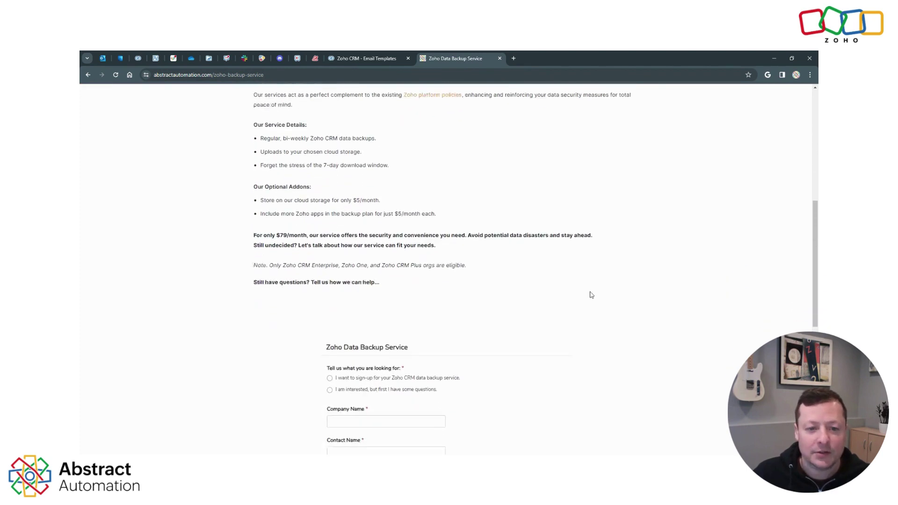
scroll(585, 289, up, 1)
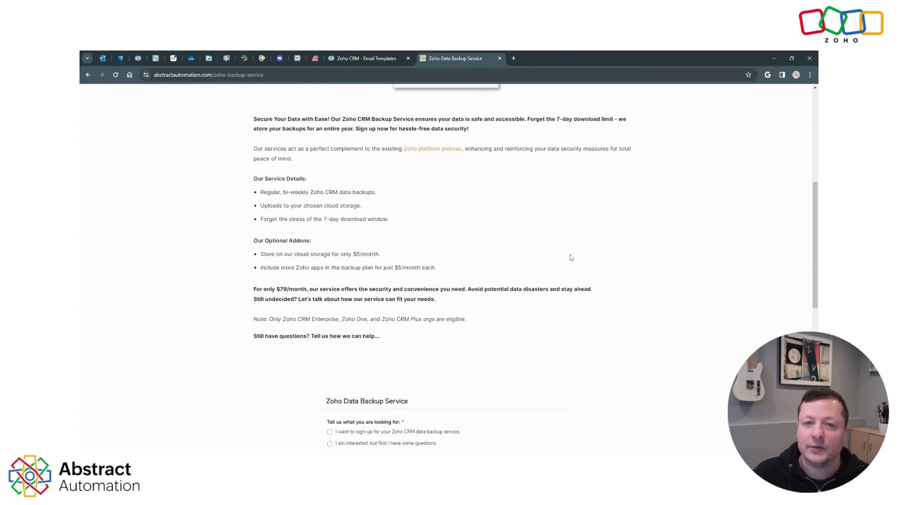
scroll(587, 267, down, 4)
scroll(601, 273, down, 1)
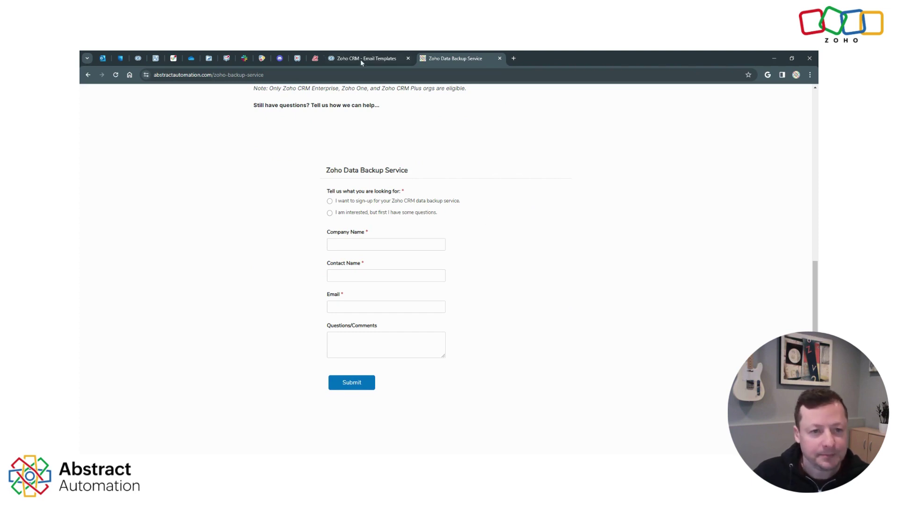
Step: Back in Zoho CRM, close the Email 1 preview, then preview and close the Email 2 template
click(138, 59)
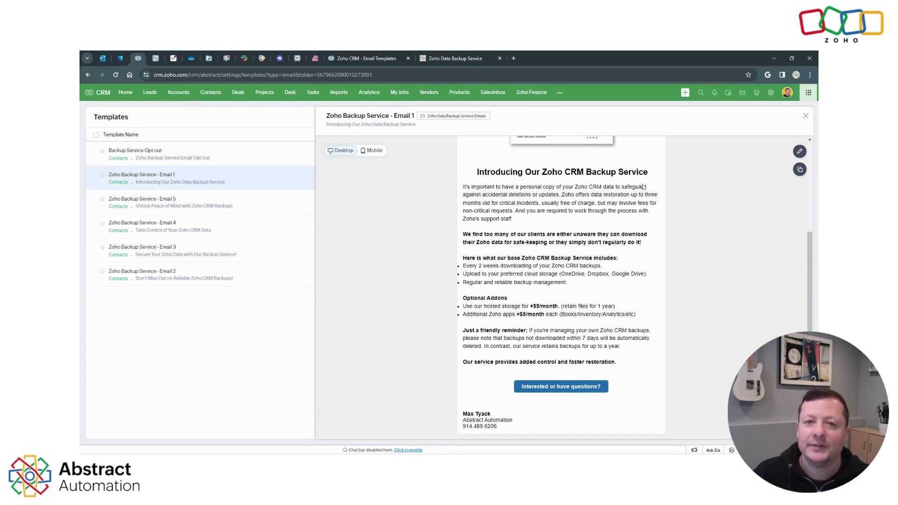
click(805, 116)
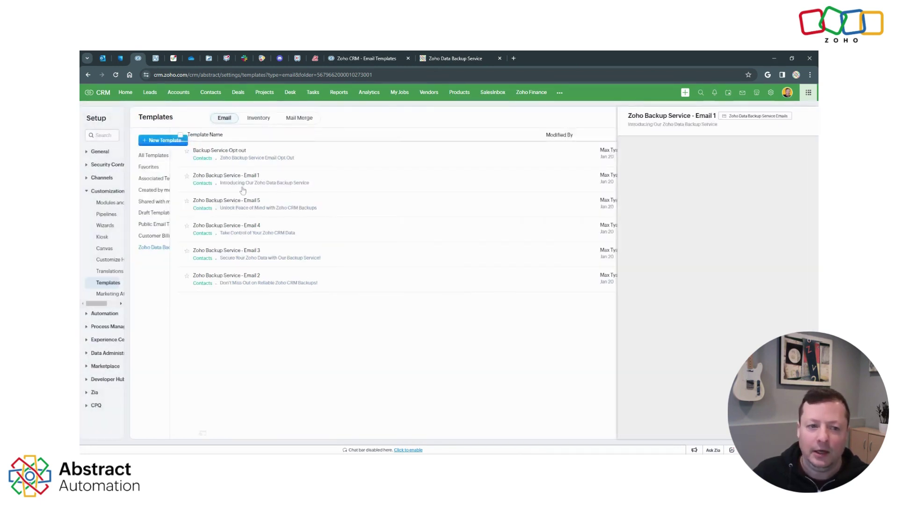
click(393, 280)
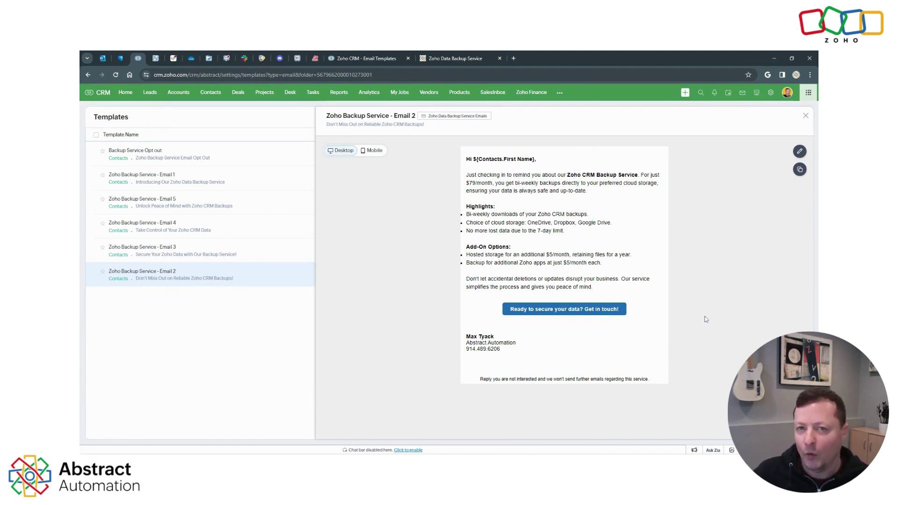
click(806, 116)
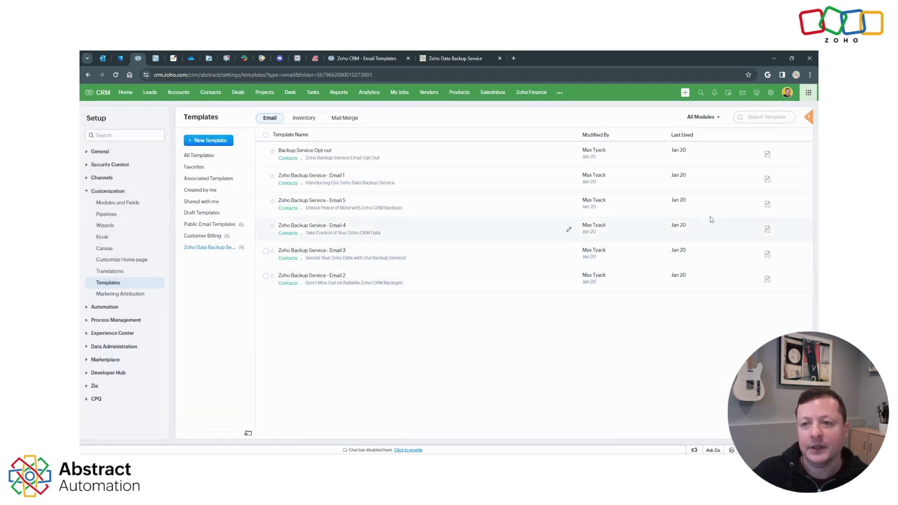
Step: Filter Setup's Workflow Rules to Contacts and open the Zoho Backup Service - Email Sequence rule
click(771, 92)
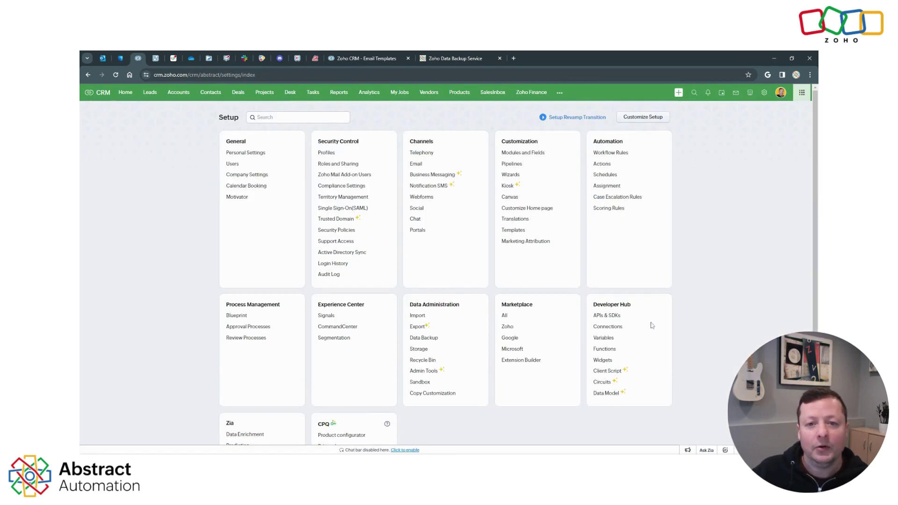
click(611, 153)
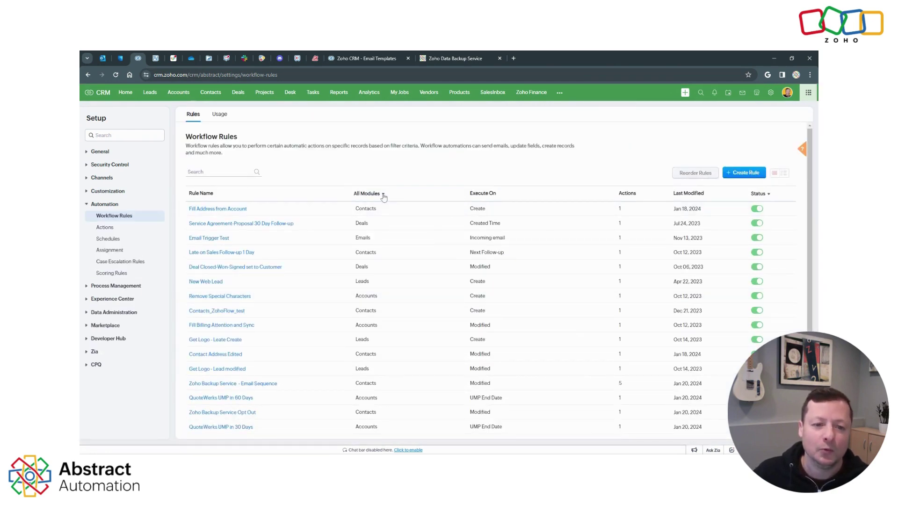
click(386, 196)
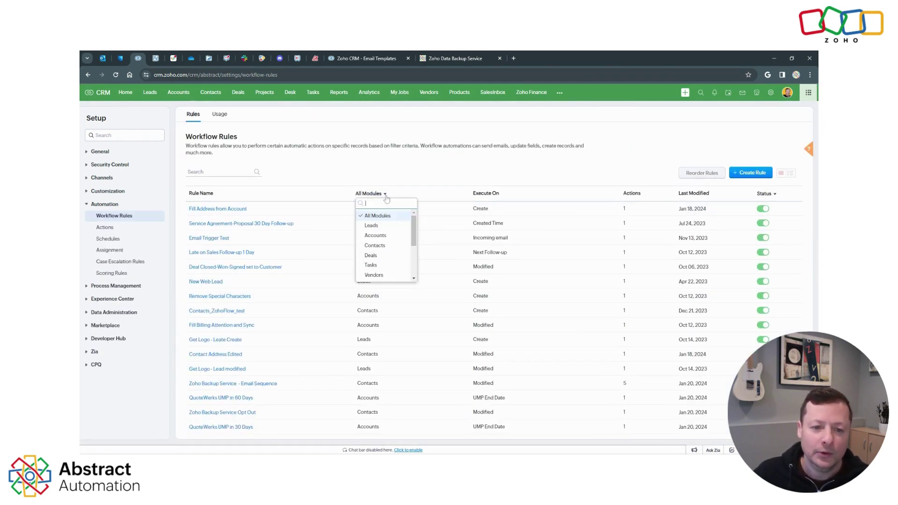
click(383, 248)
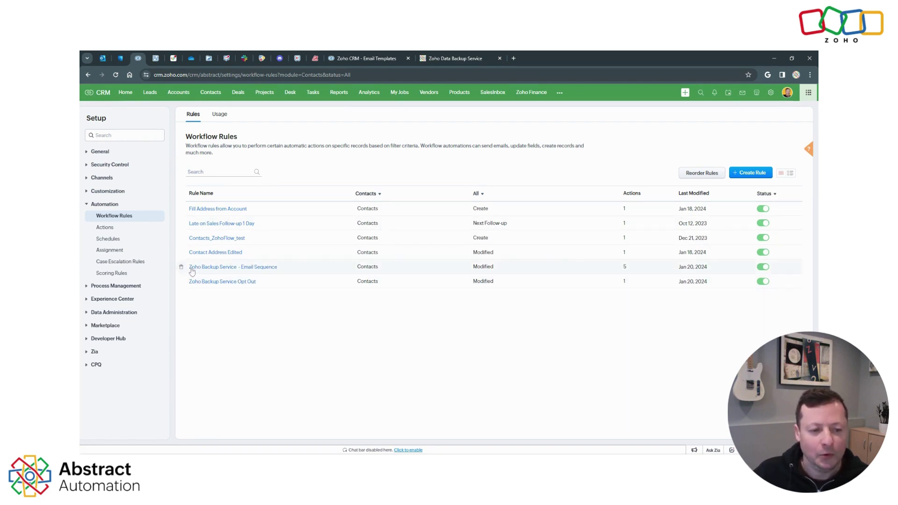
click(245, 269)
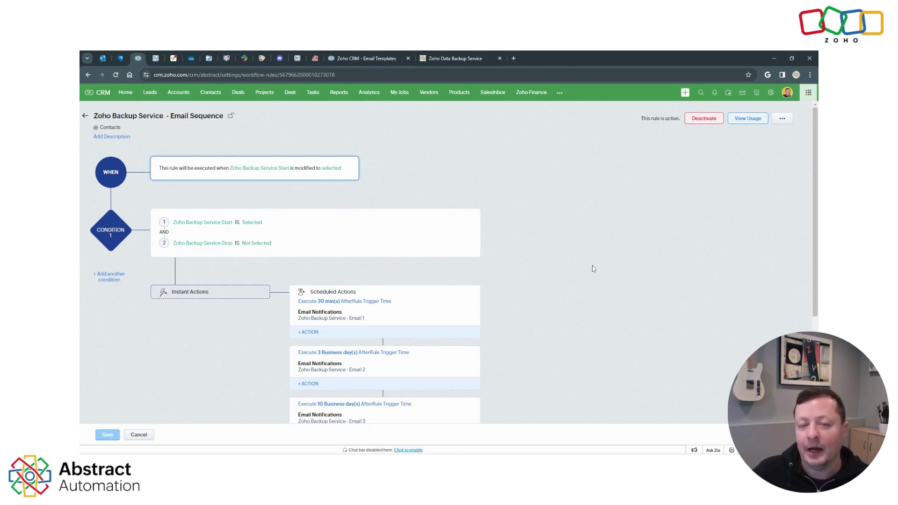
scroll(529, 279, down, 2)
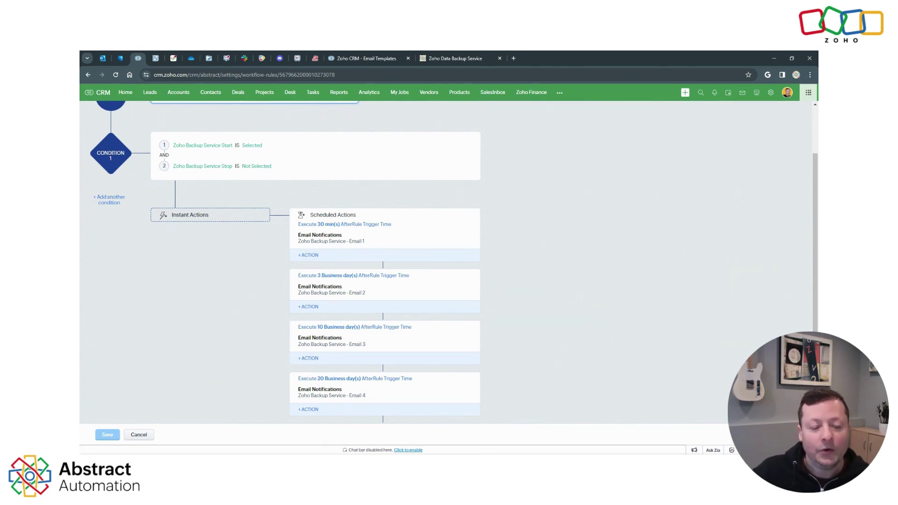
mouse_move(390, 230)
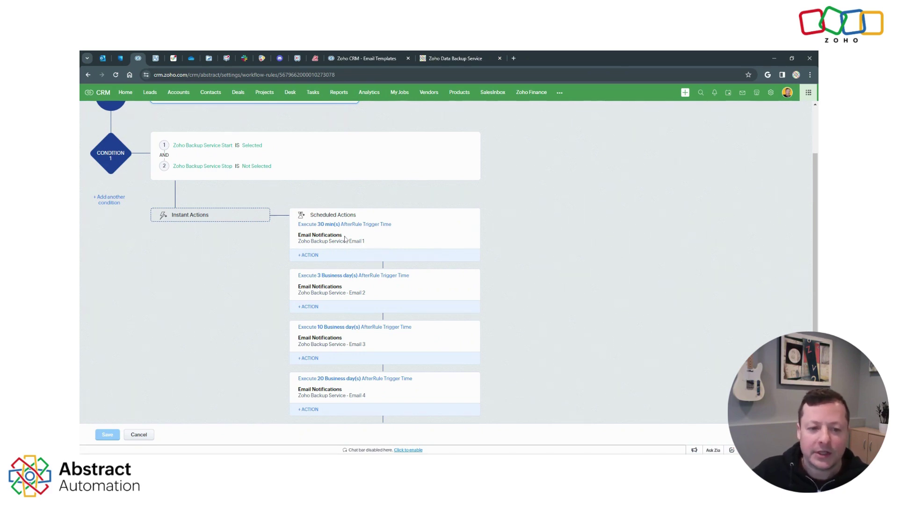
mouse_move(357, 229)
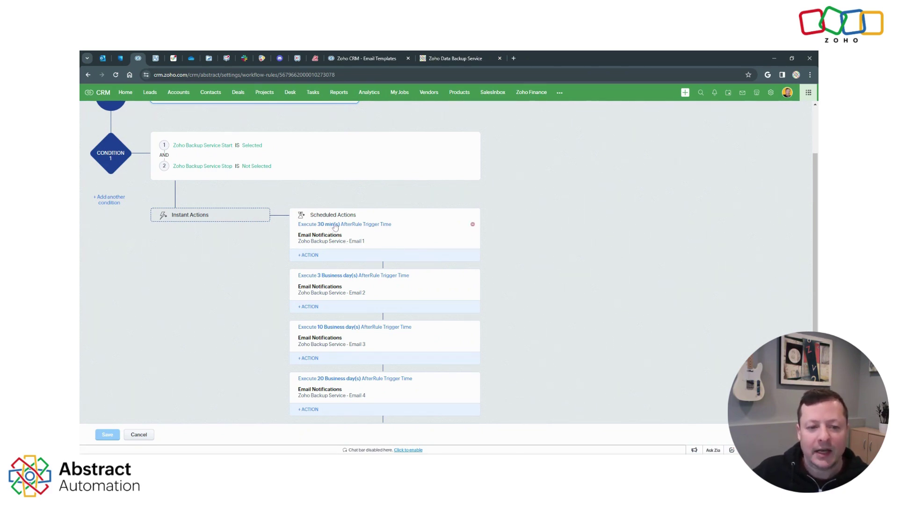
click(335, 227)
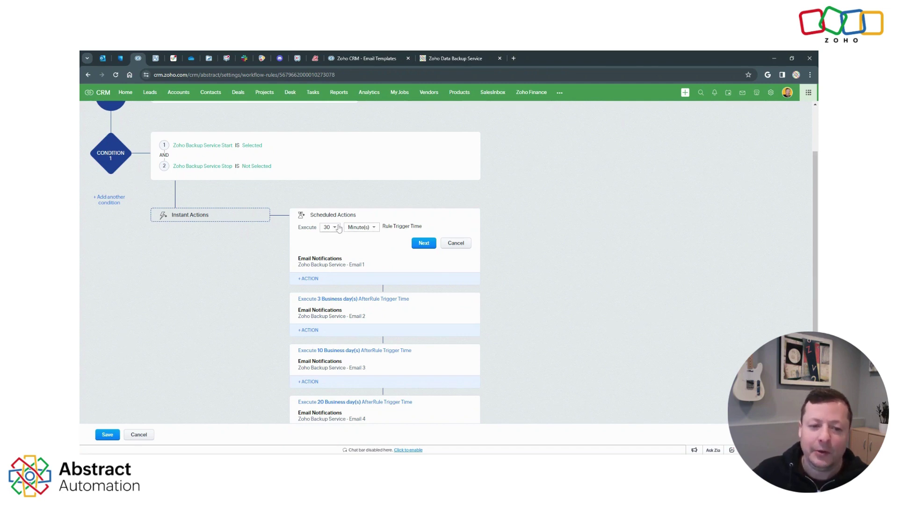
click(456, 244)
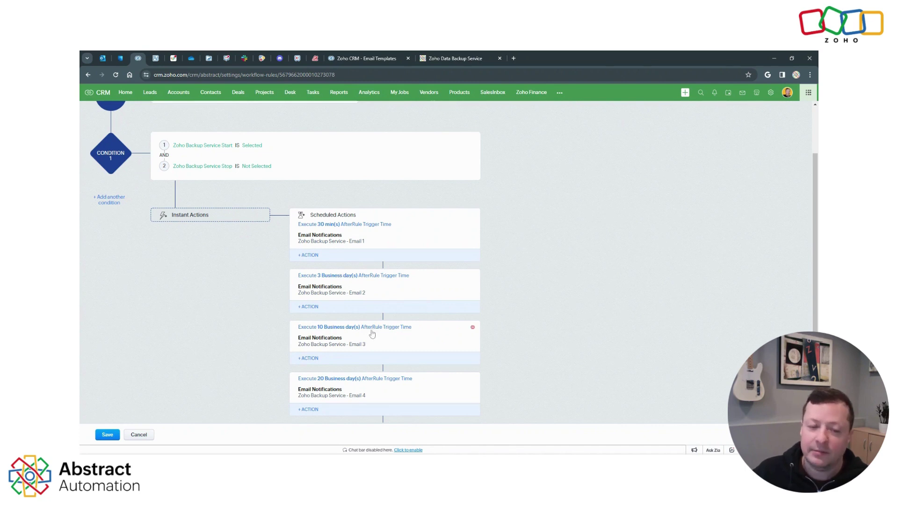
Step: Review the rule's five scheduled email actions, then cancel without saving changes
scroll(377, 349, down, 2)
scroll(463, 355, down, 1)
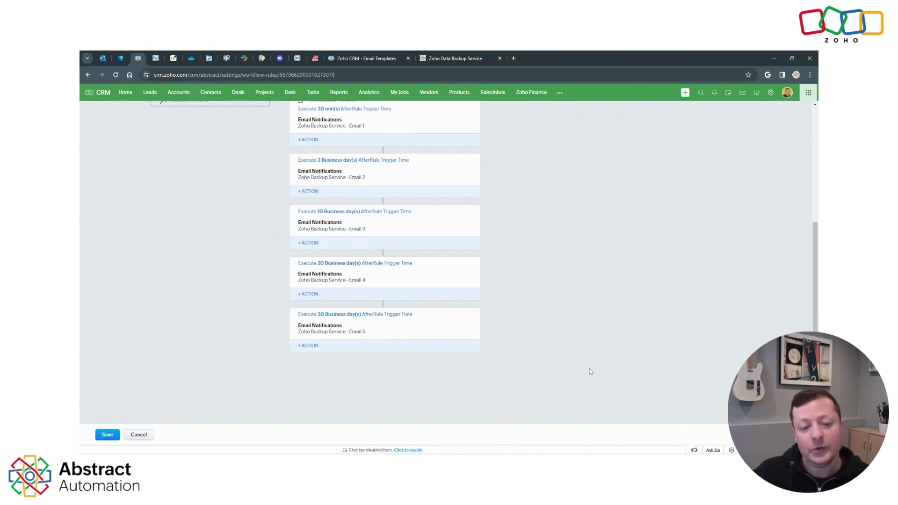
scroll(590, 372, up, 2)
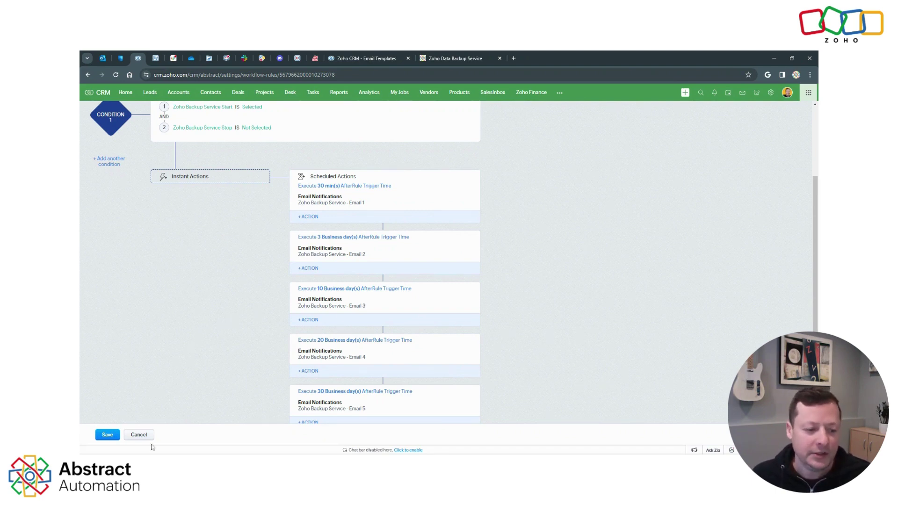
click(139, 435)
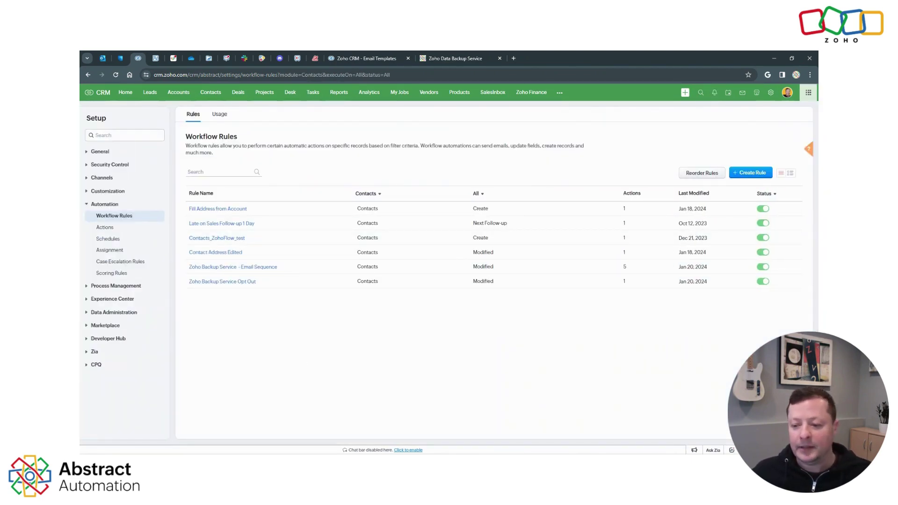
Step: Open the Fake Company, Inc. test contact's record from Recent Items
click(732, 450)
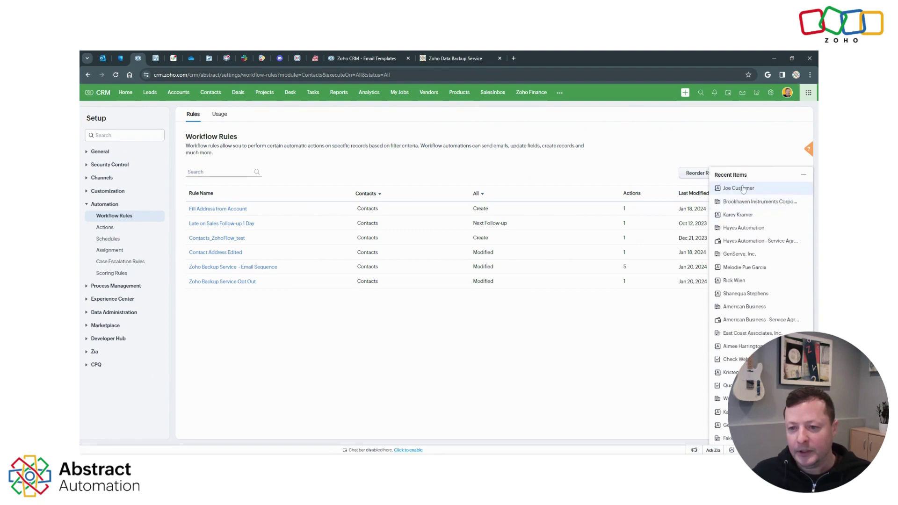
click(744, 191)
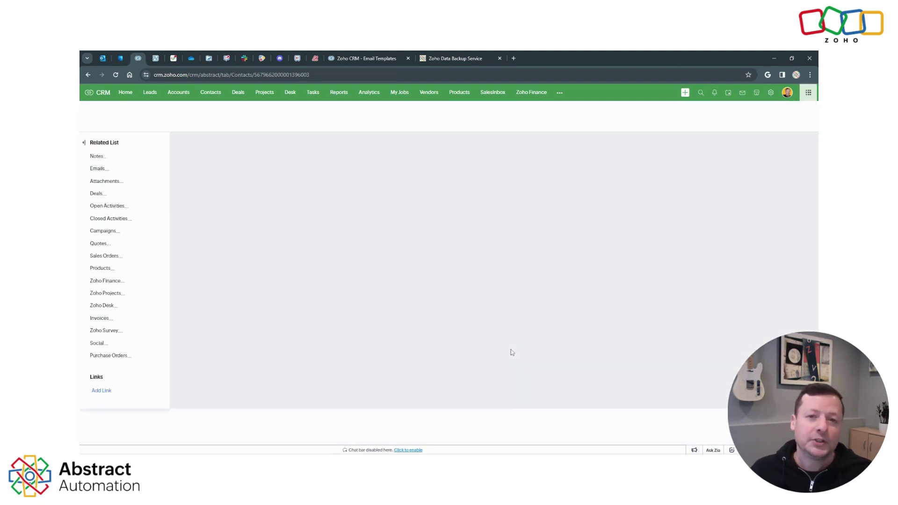